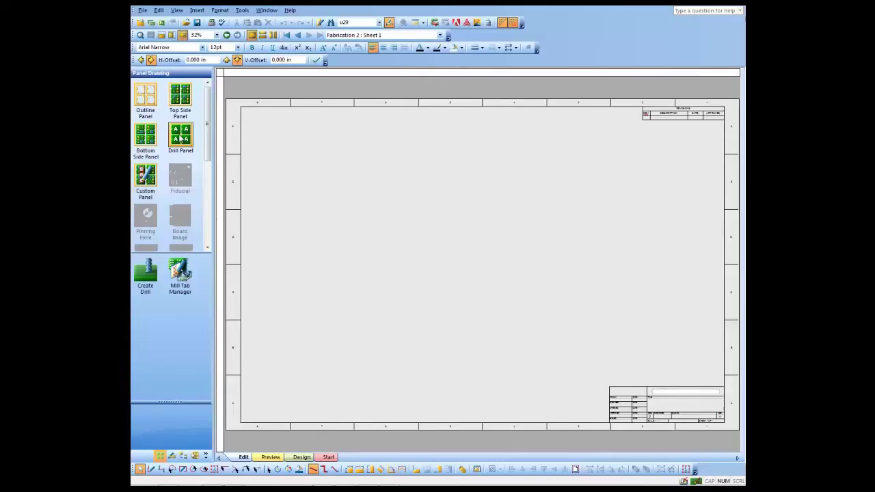
Step: Place a drill panel drawing of the 2×2 board array near the centre of the sheet
drag(180, 139, 392, 194)
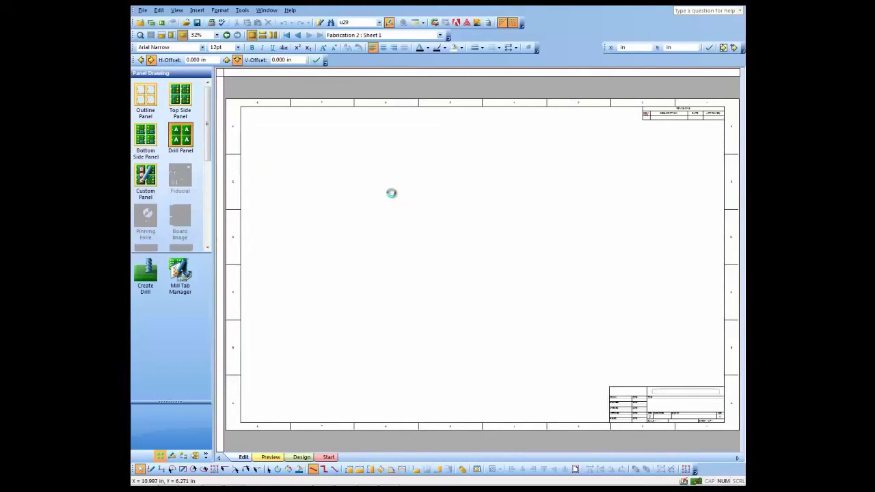
drag(406, 193, 328, 176)
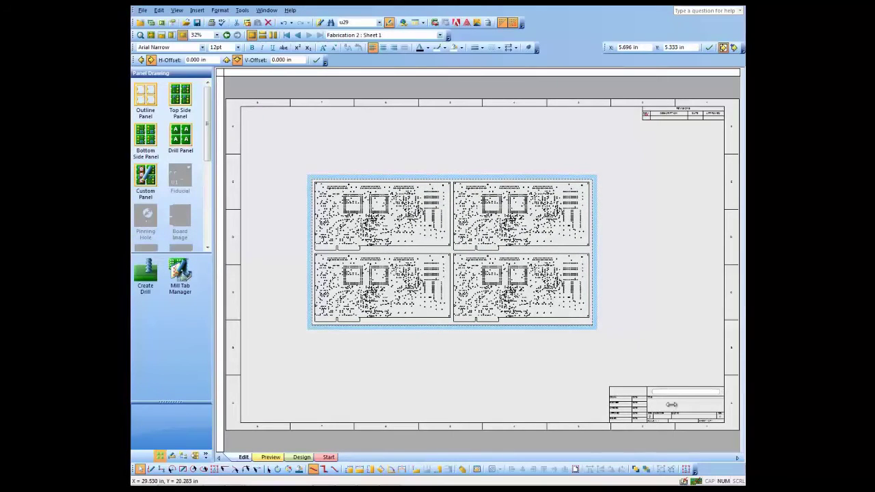
Step: Open Format Panel for the panel drawing
click(582, 397)
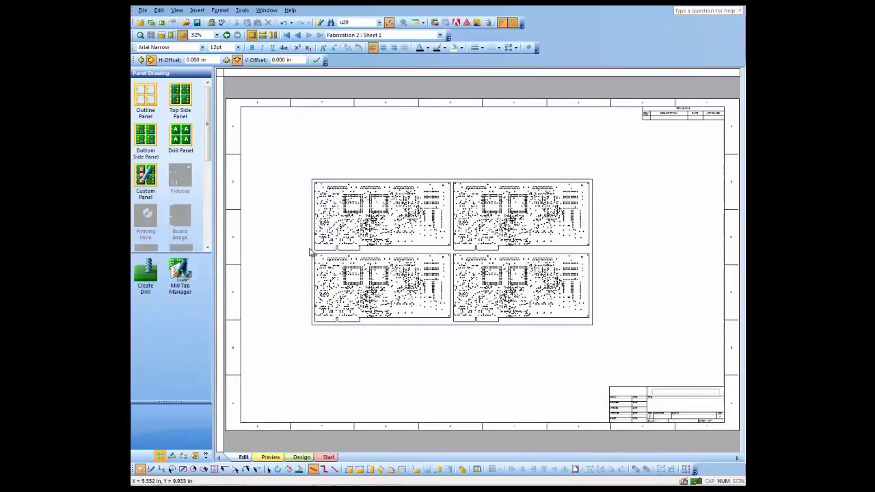
click(316, 248)
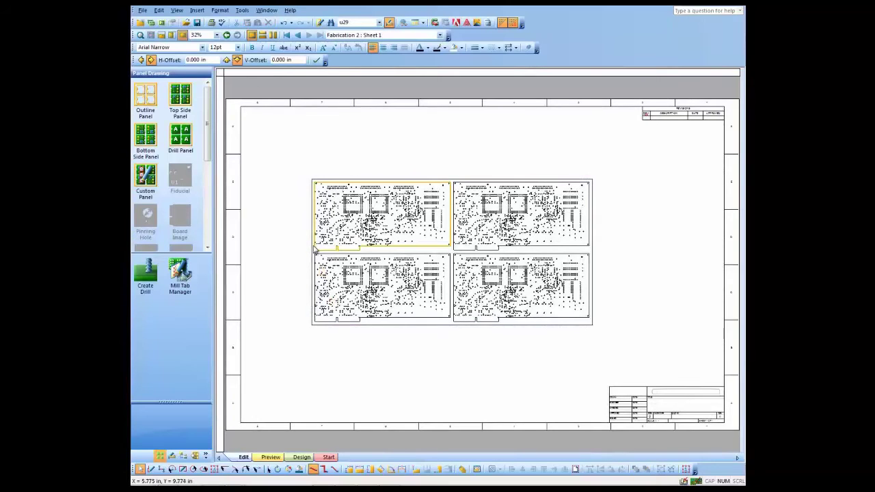
right_click(316, 248)
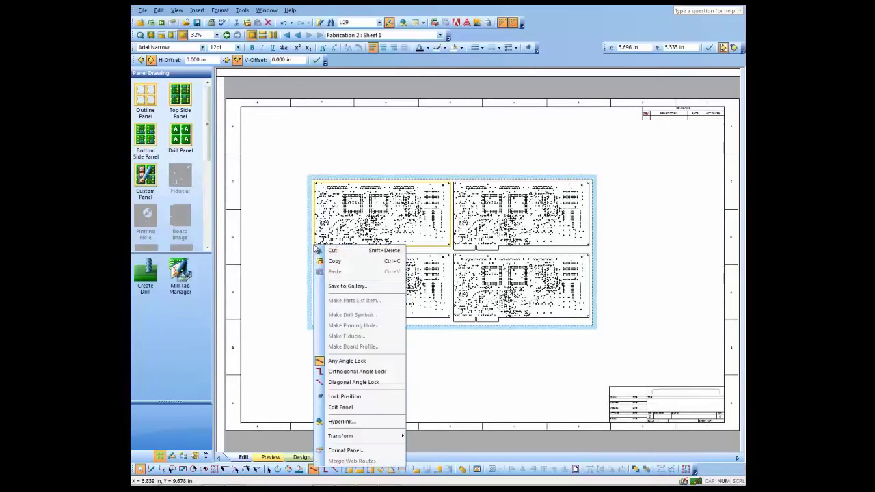
click(366, 450)
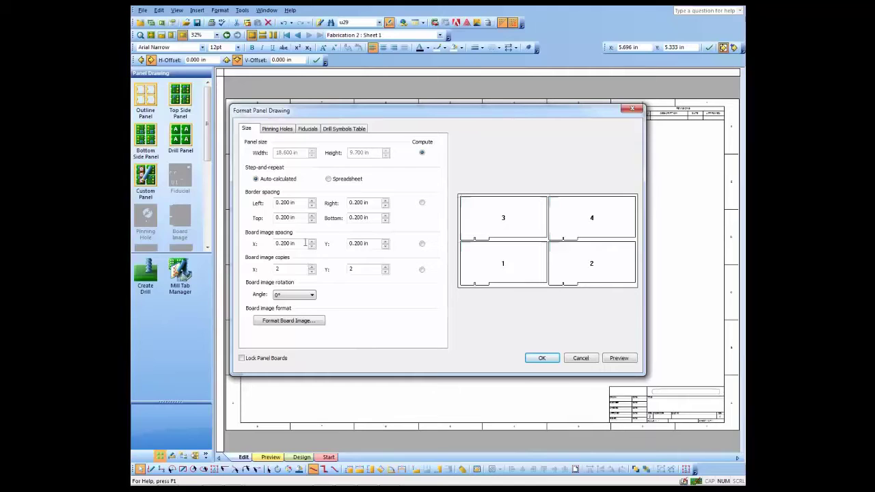
Step: Set panel borders to left 1 in, right 0.5 in, top and bottom 0 in
drag(298, 202, 259, 199)
text(1in)
key(Tab)
text(.5)
key(Tab)
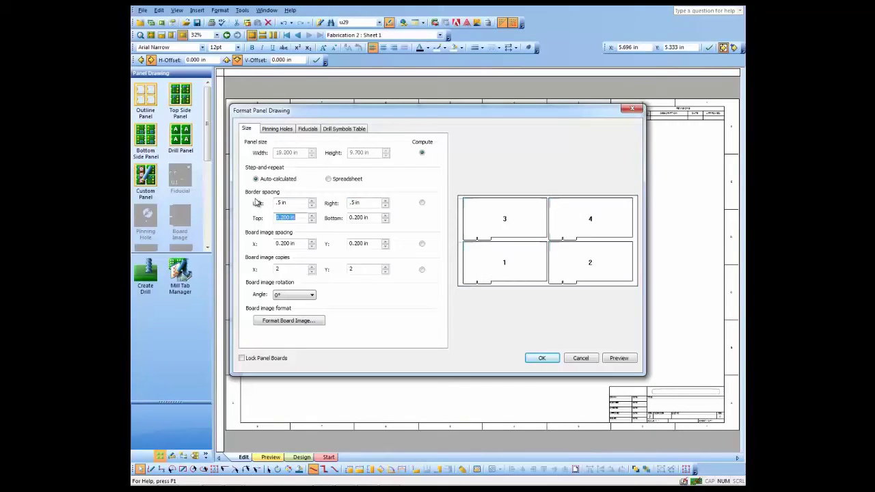
text(0in)
key(Tab)
text(0in)
key(Tab)
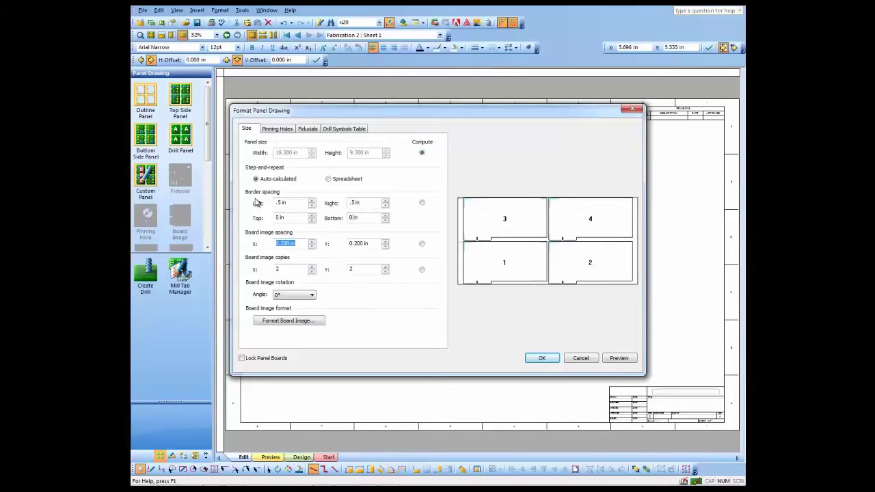
Step: Set 0.1 in X and Y board spacing and enable Lock Panel Boards
text(.1in)
key(Tab)
text(.1in)
key(Tab)
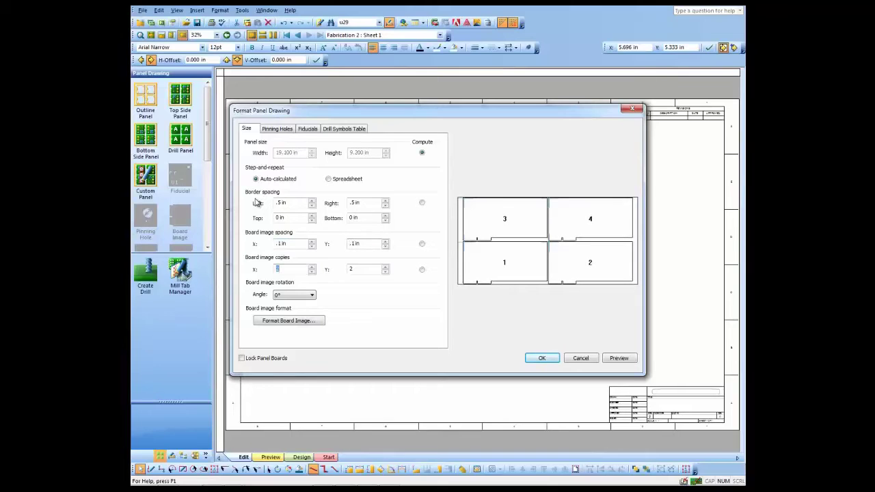
click(243, 360)
Step: Add a Pinning Hole x125 to the panel
click(282, 129)
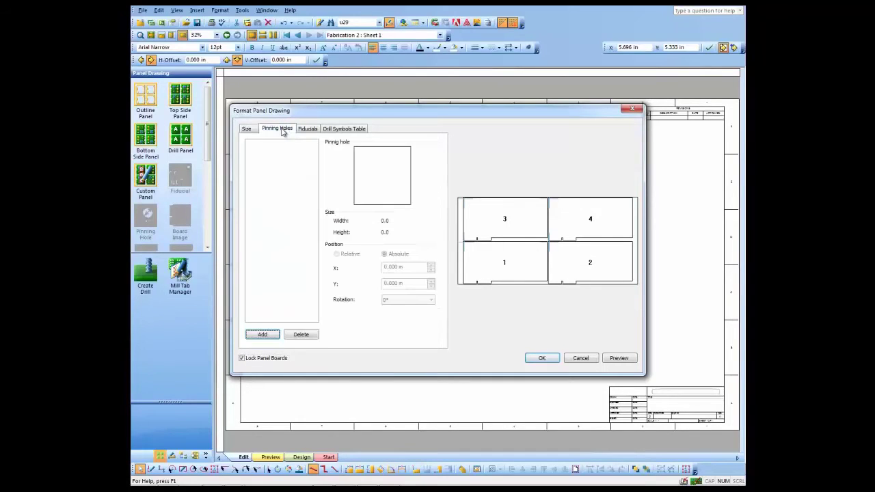
click(263, 335)
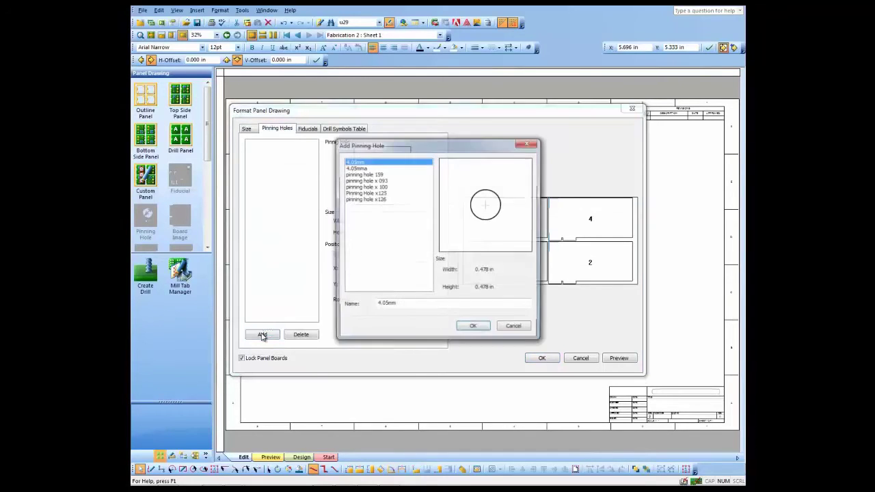
click(363, 194)
click(473, 328)
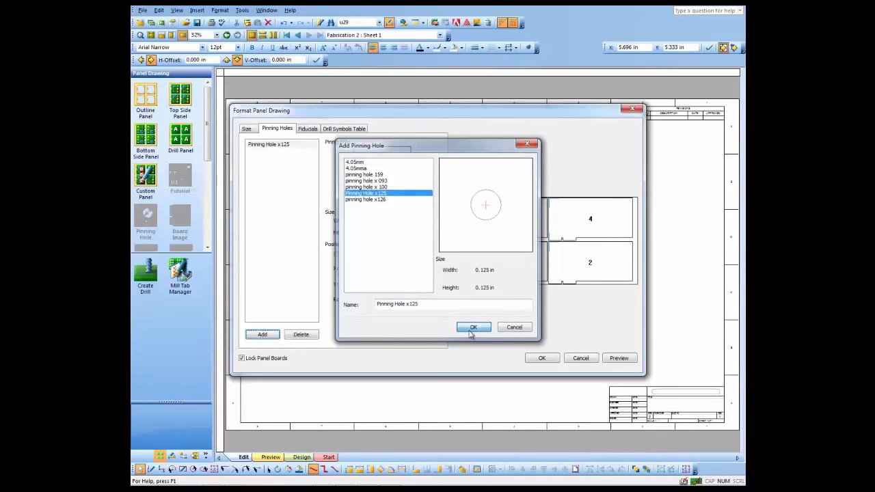
Step: Position the pinning hole relative to the edges, 0.25 in left and 0.2 in top
click(346, 255)
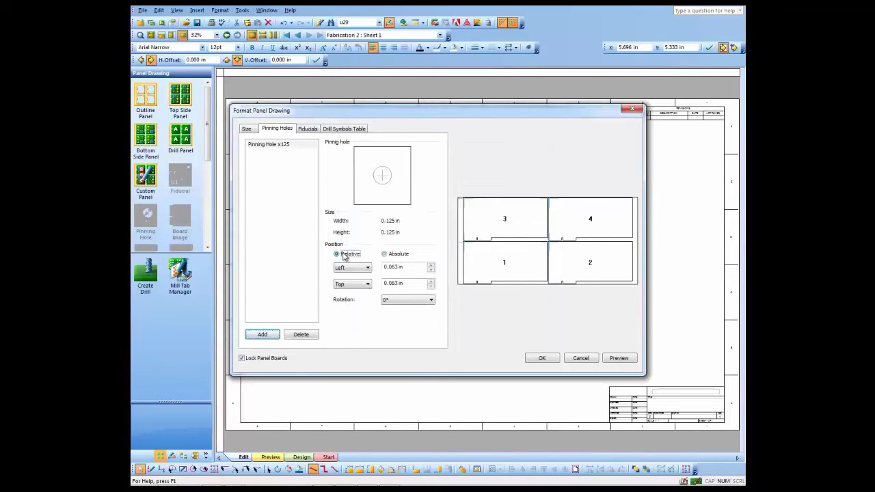
drag(424, 267, 355, 267)
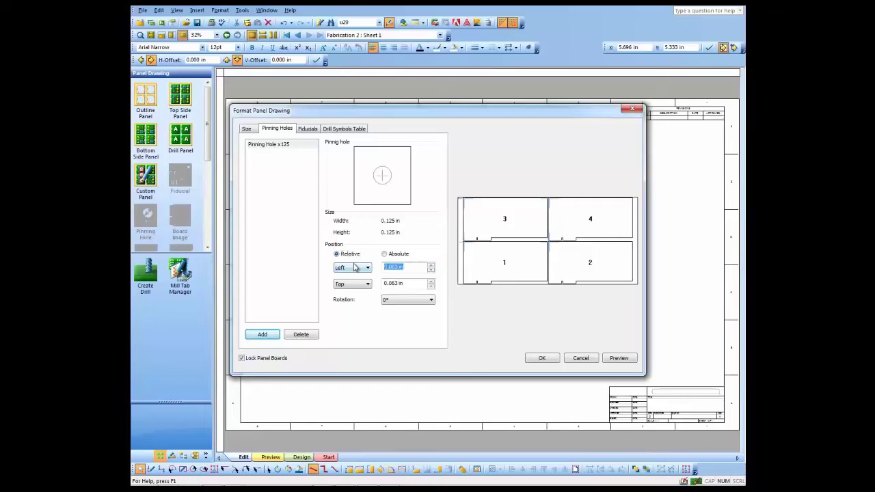
text(.25)
key(Tab)
text(.2)
key(Tab)
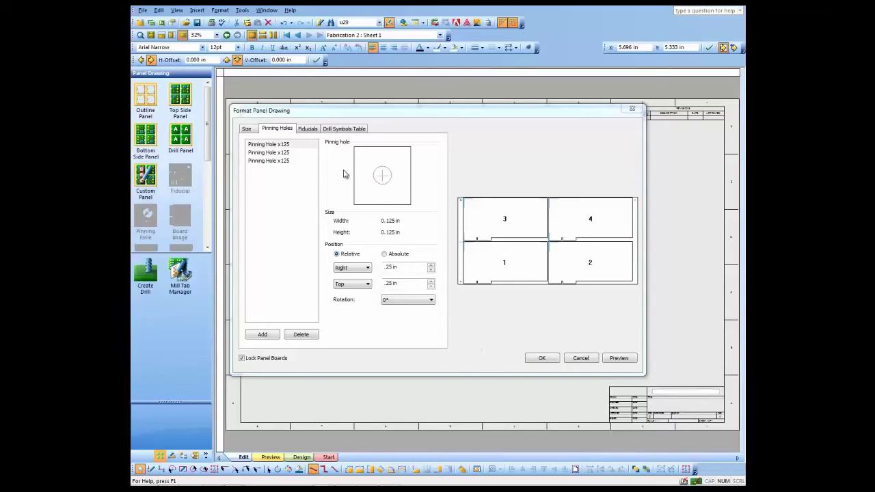
Step: Add a Fiducial x40 to the panel
click(307, 130)
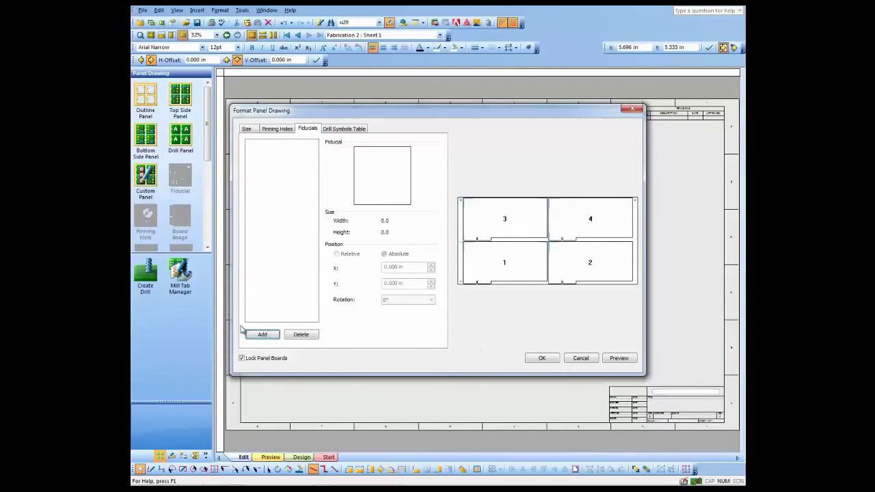
click(262, 334)
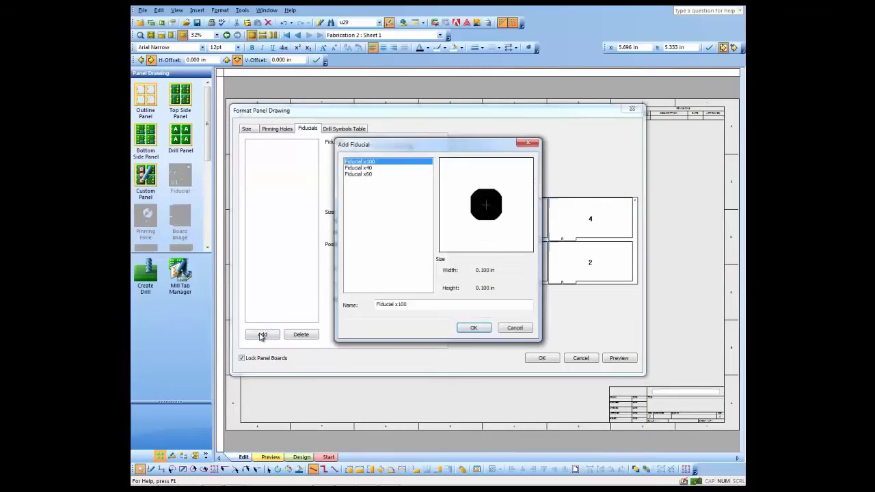
click(366, 168)
click(473, 328)
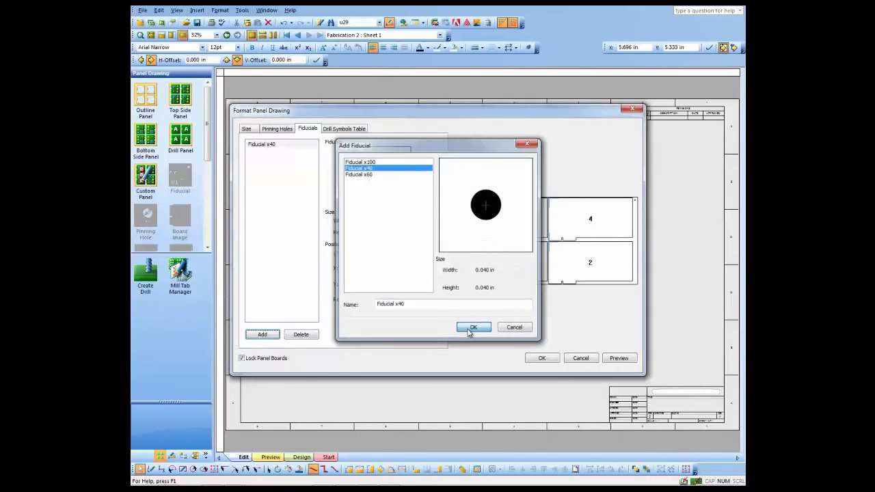
Step: Position the fiducial relative to the edges, 0.25 in left and 0.5 in offset
click(337, 254)
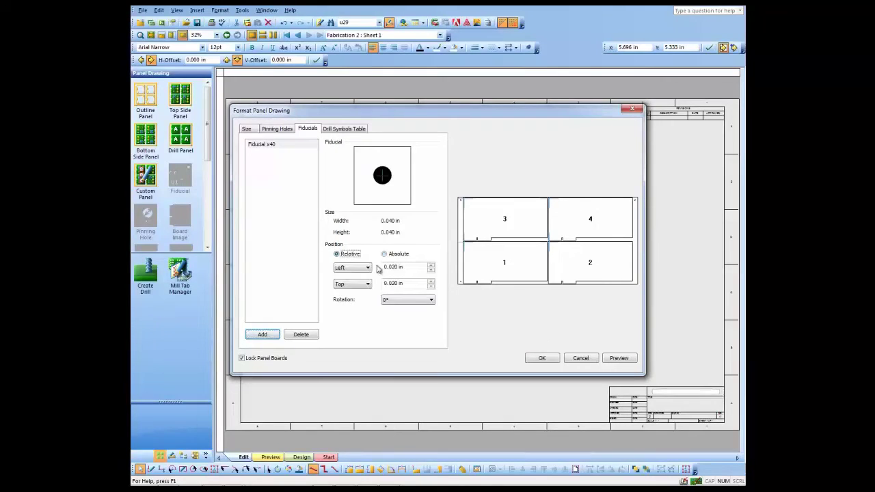
drag(416, 267, 383, 268)
key(BackSpace)
text(.25)
key(Tab)
text(.)
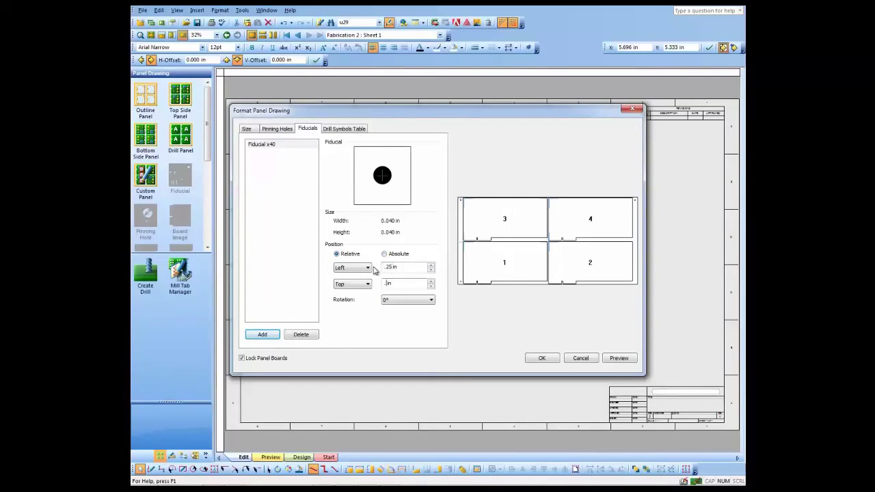
text(5)
key(Tab)
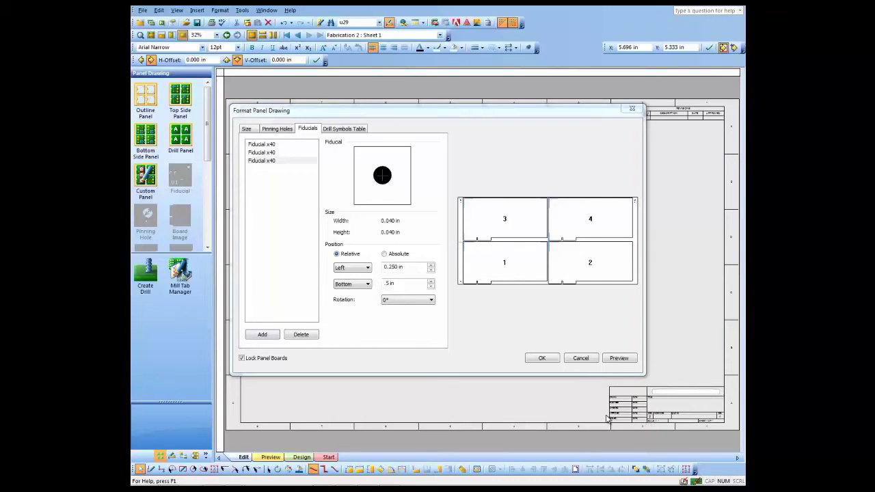
Step: Apply the panel settings and enter Edit Panel mode for the boards
click(544, 359)
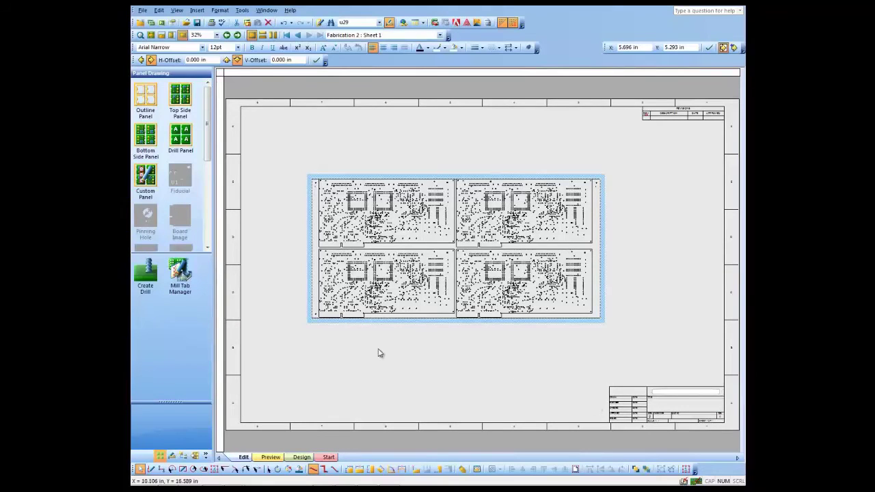
right_click(309, 288)
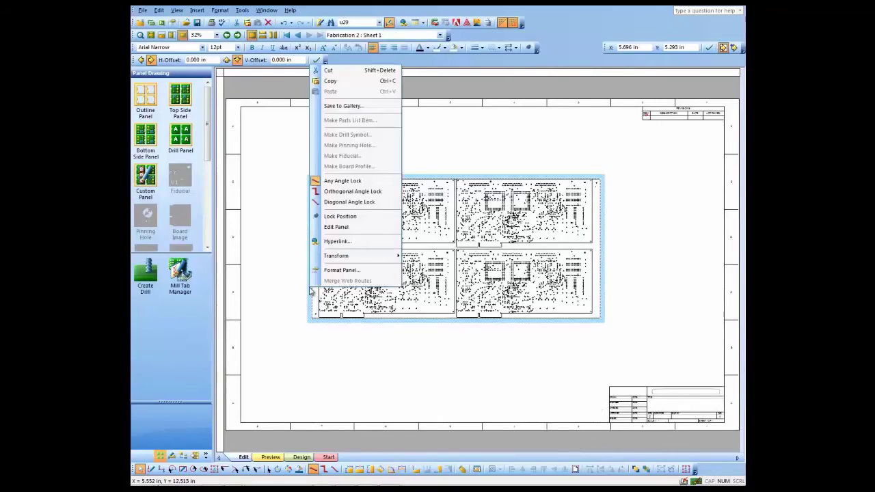
click(342, 227)
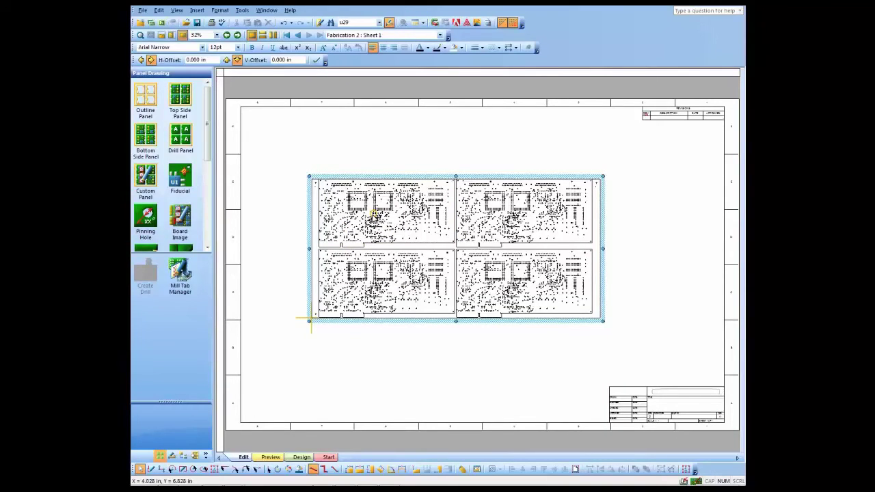
Step: Flip the top-left and top-right boards vertically
click(374, 216)
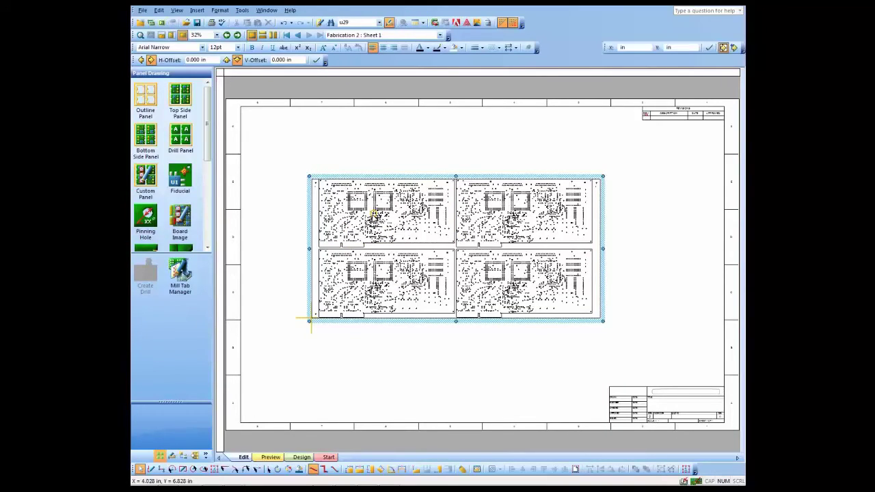
click(540, 233)
right_click(540, 233)
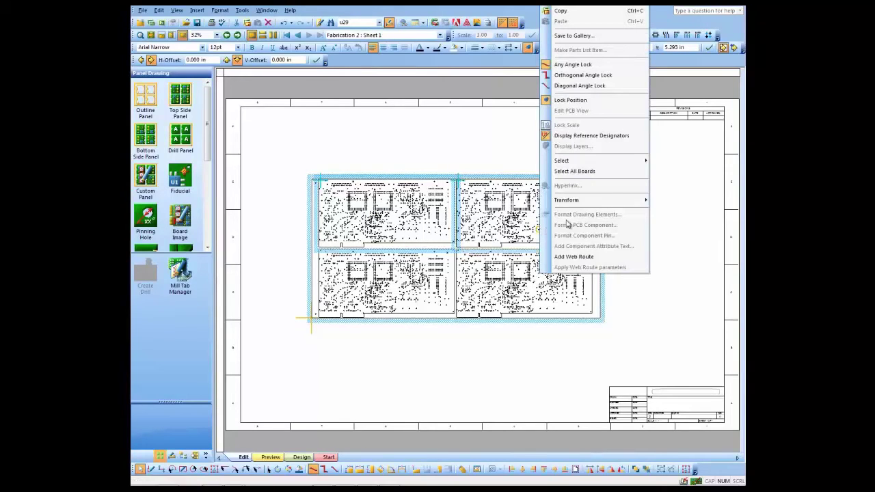
mouse_move(629, 205)
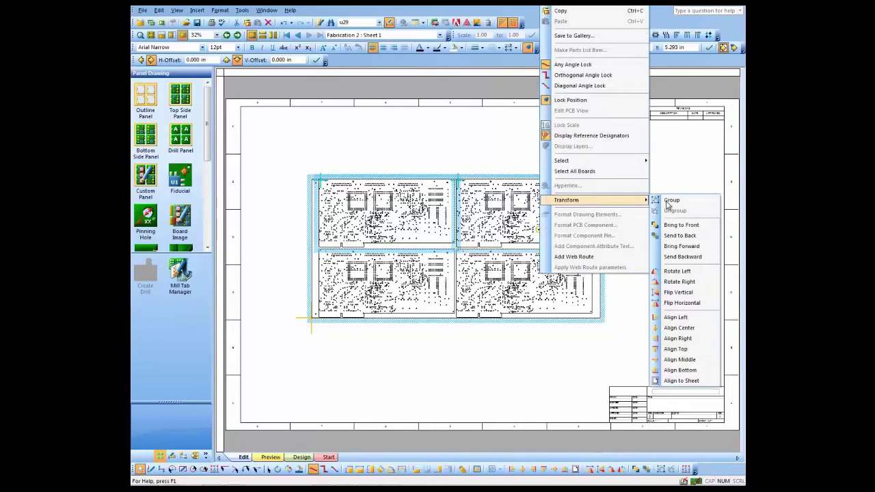
click(684, 292)
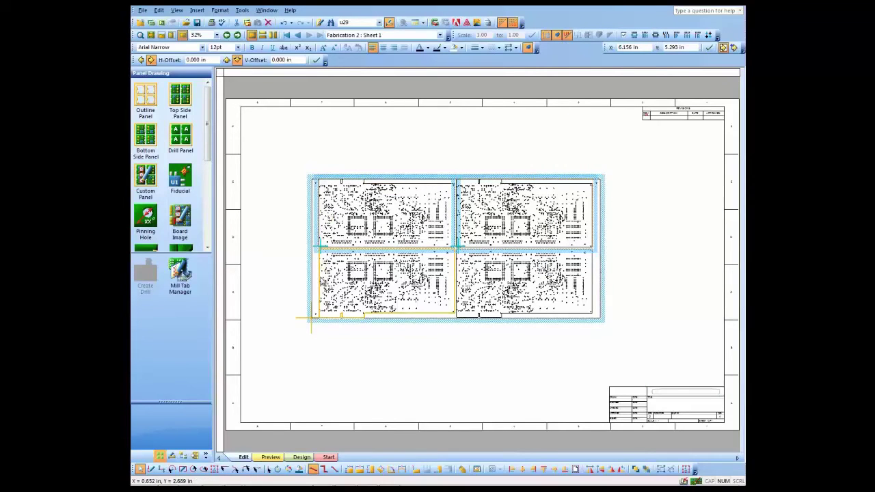
Step: Add a web route around the bottom-left board via its context menu
click(320, 280)
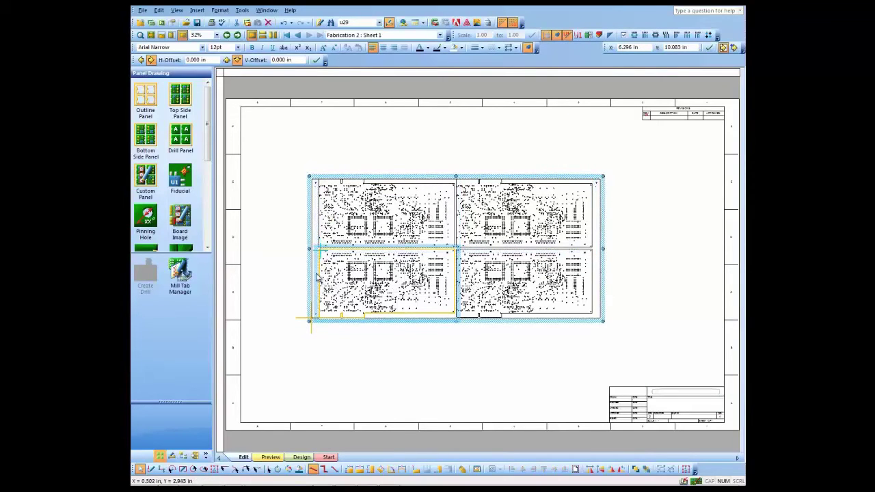
right_click(317, 277)
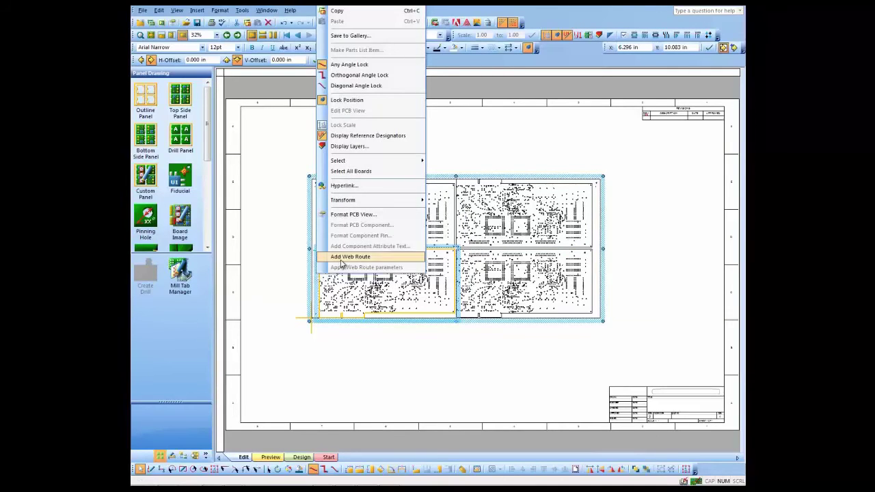
click(340, 257)
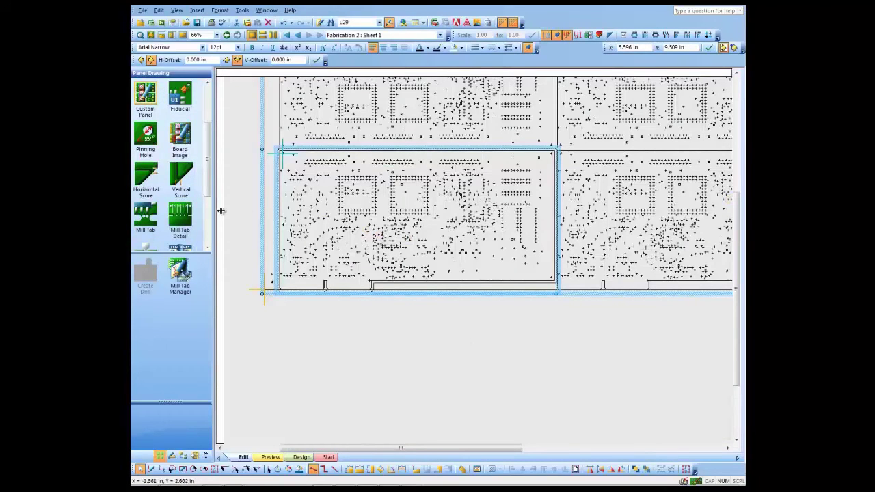
click(180, 271)
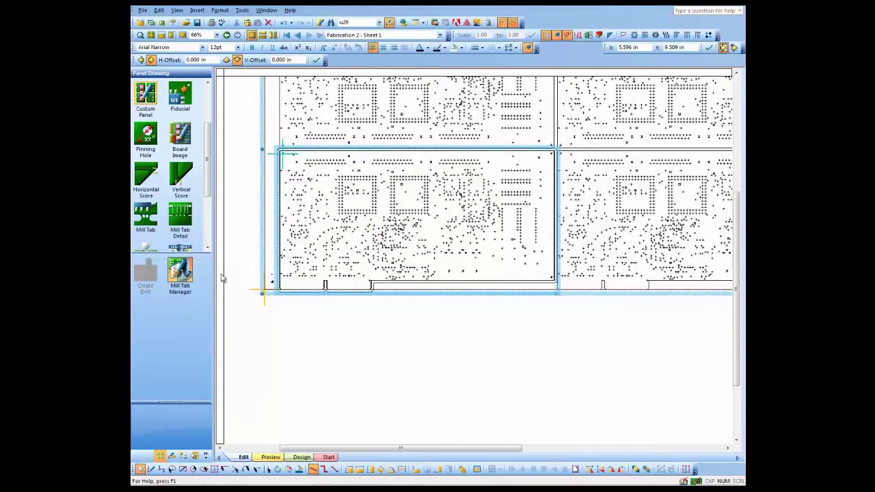
click(325, 135)
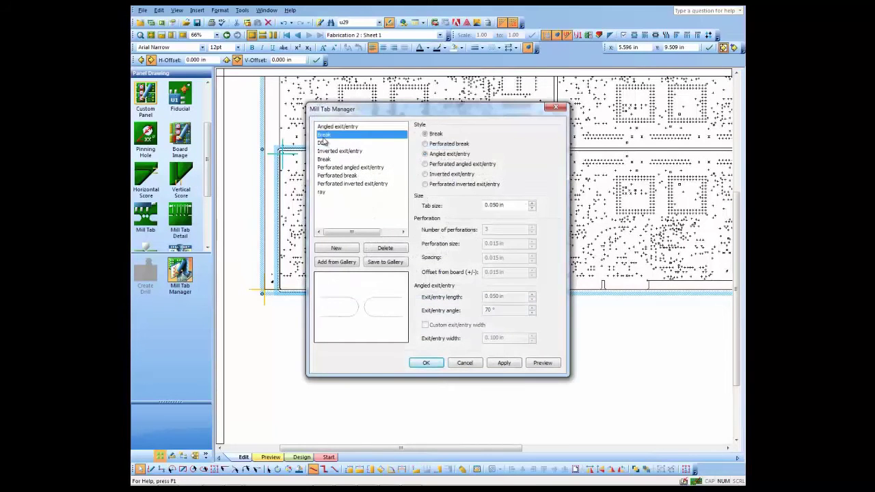
click(325, 143)
click(325, 151)
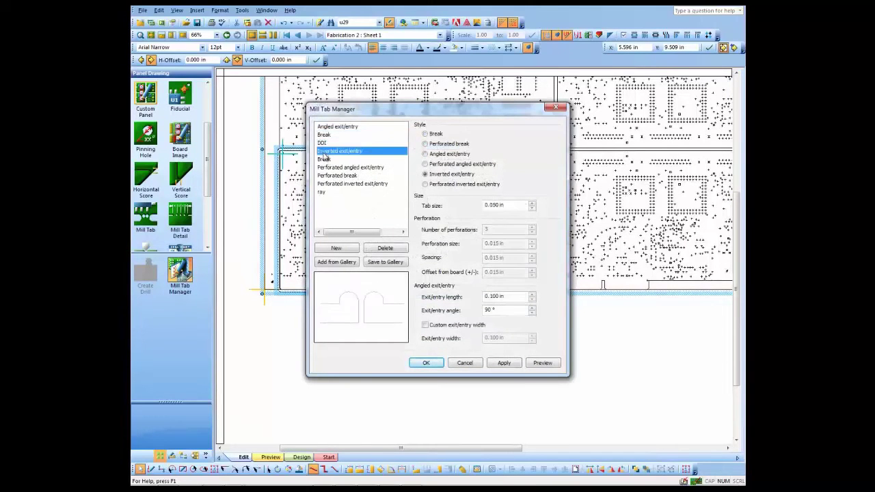
click(324, 160)
click(328, 175)
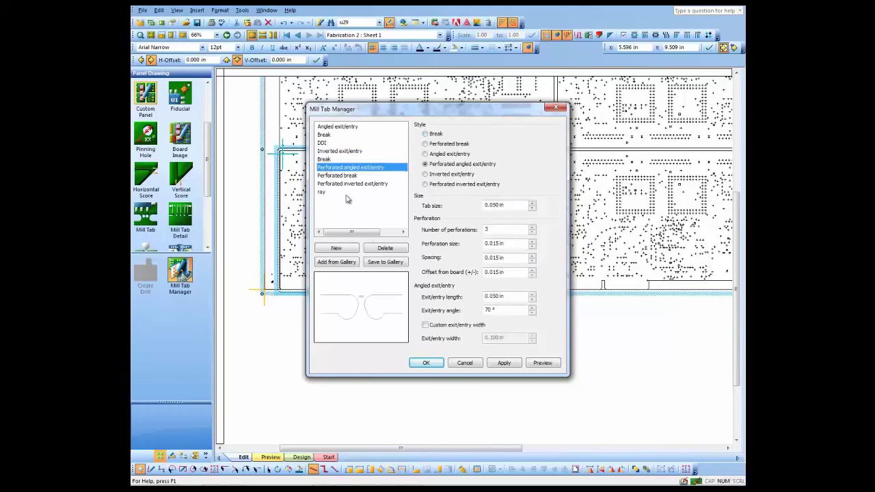
click(466, 363)
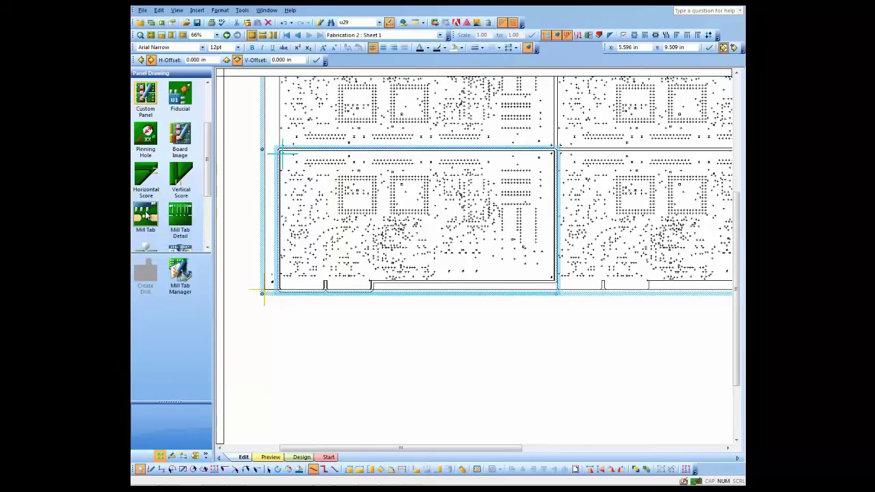
Step: Place a Mill Tab on the bottom-left board's web route edge
mouse_move(146, 215)
mouse_down()
mouse_move(216, 246)
mouse_move(412, 286)
mouse_up()
drag(143, 217, 491, 286)
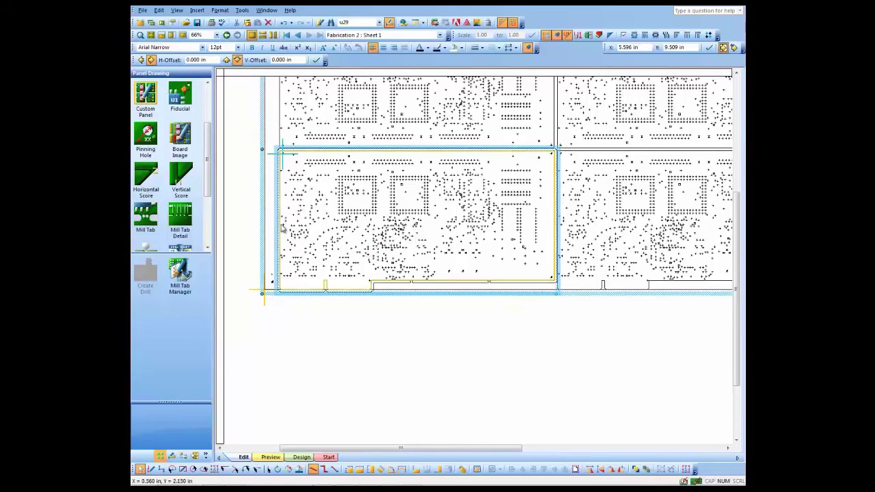
drag(144, 215, 274, 191)
drag(147, 215, 432, 288)
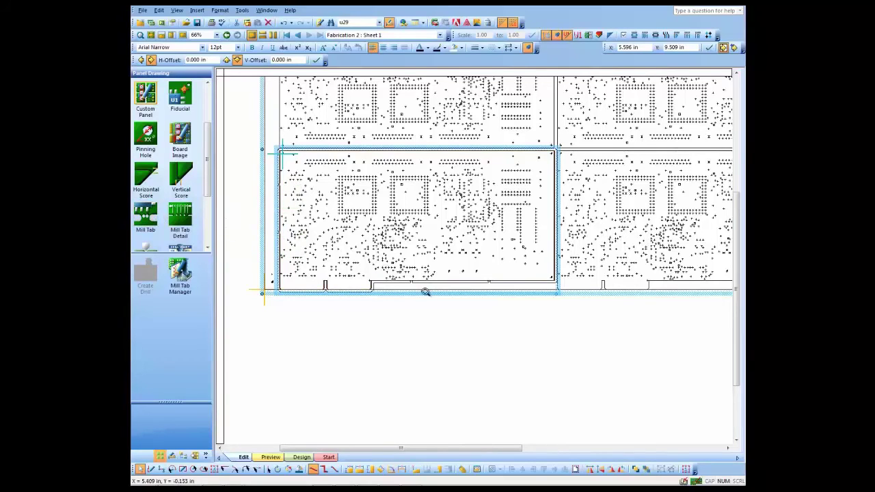
scroll(433, 288, up, 4)
key(Escape)
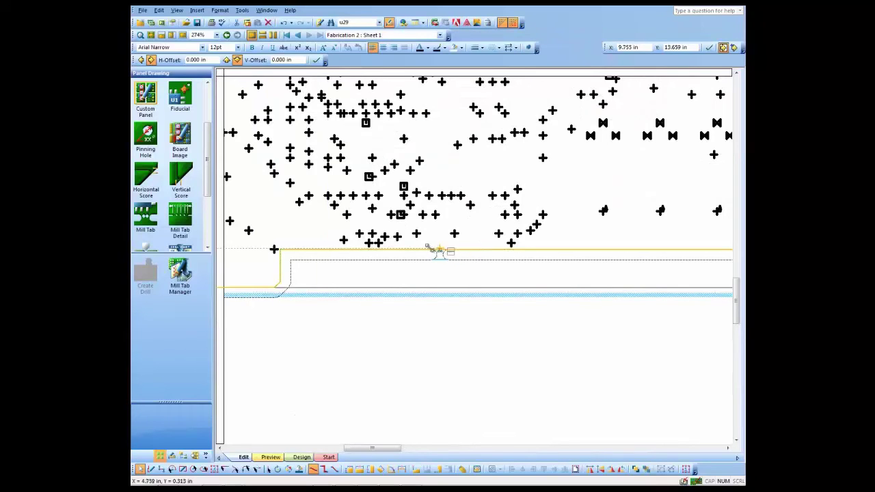
click(438, 250)
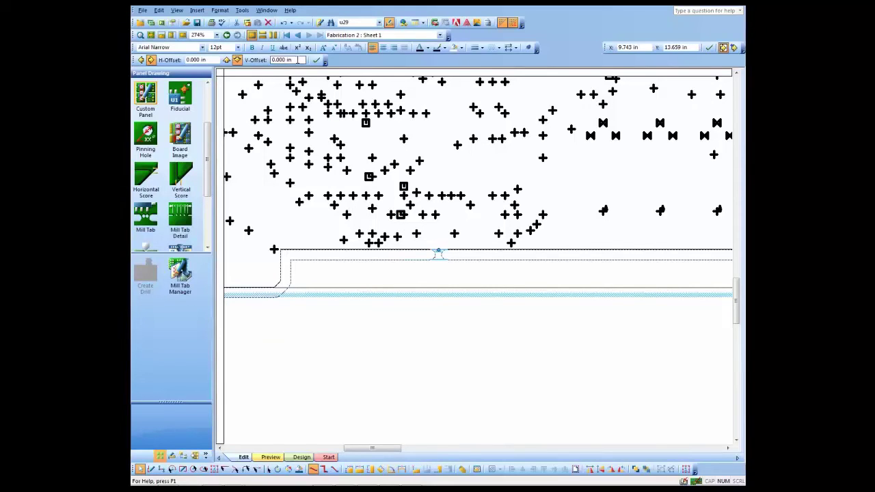
Step: Check the mill tab's H-Offset and V-Offset, then zoom out and deselect
click(207, 60)
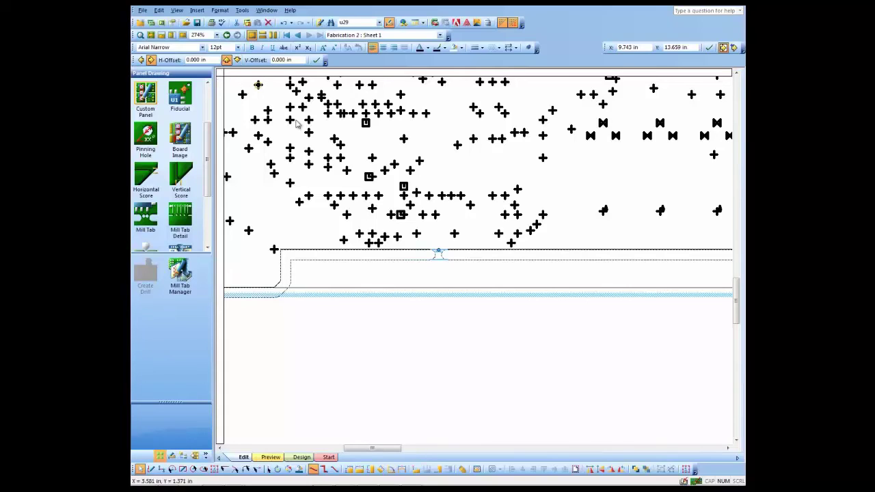
click(287, 60)
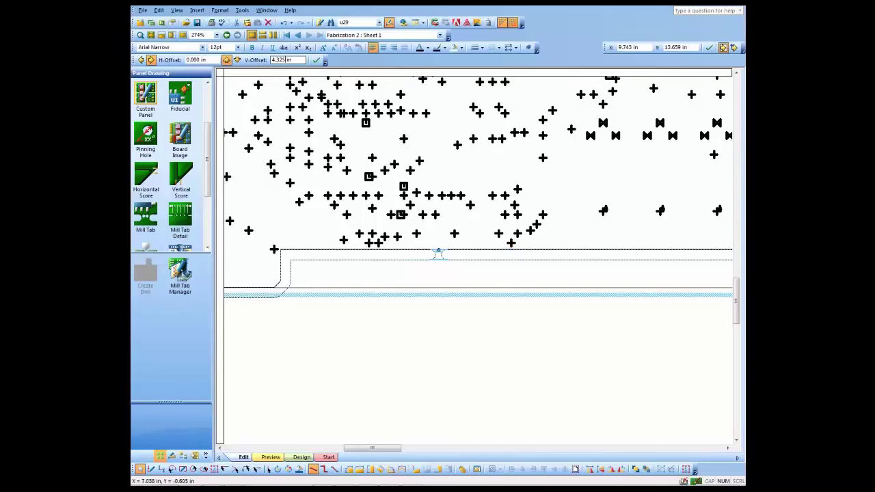
scroll(479, 260, down, 5)
click(724, 434)
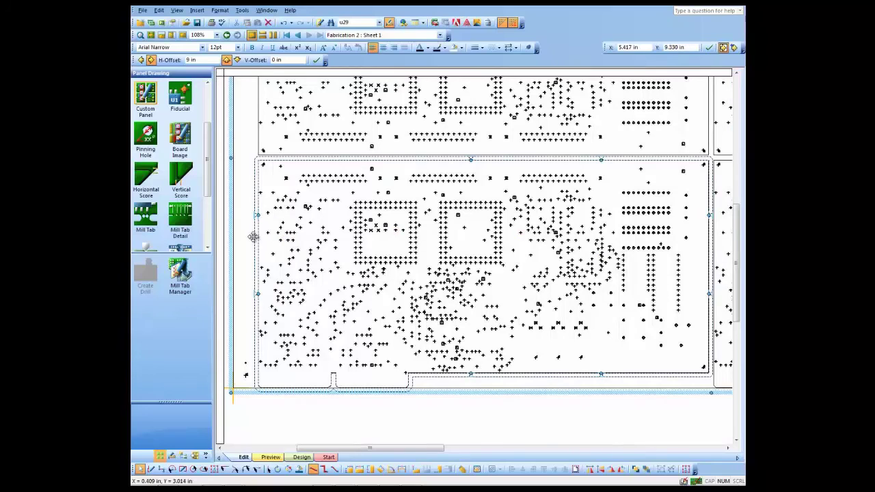
Step: Copy the bottom-left board's web route parameters and apply them to all boards
right_click(253, 237)
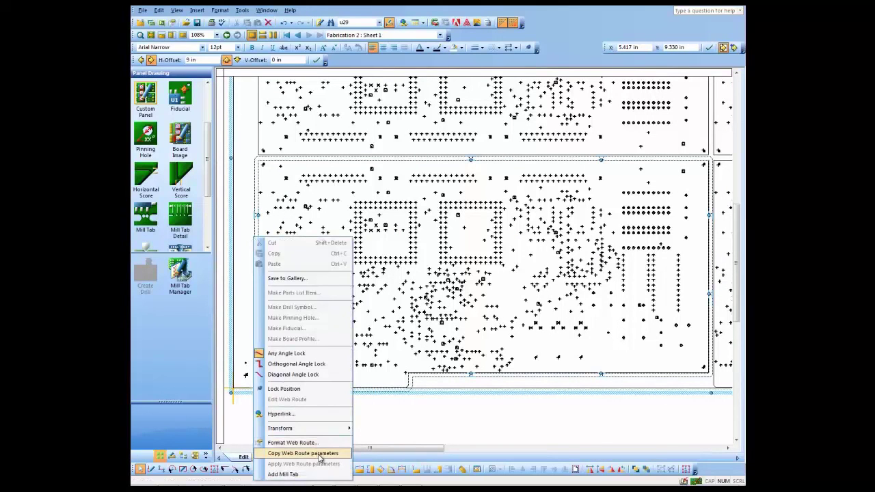
click(283, 473)
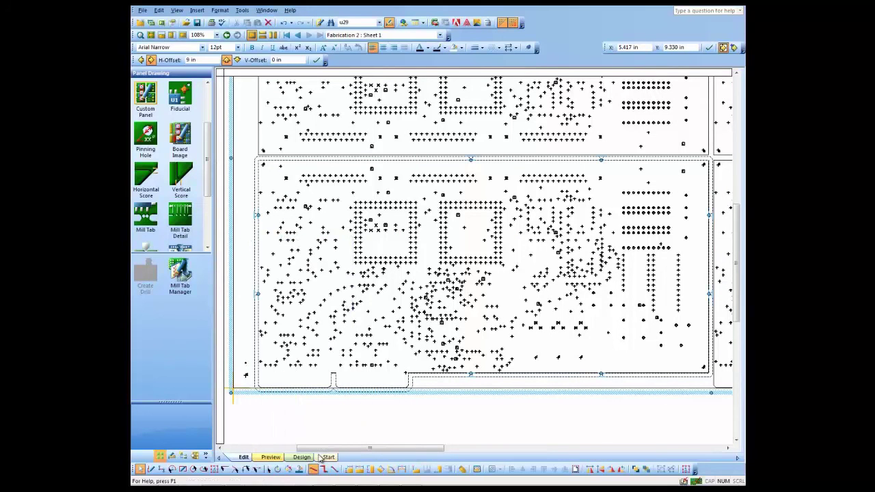
click(259, 129)
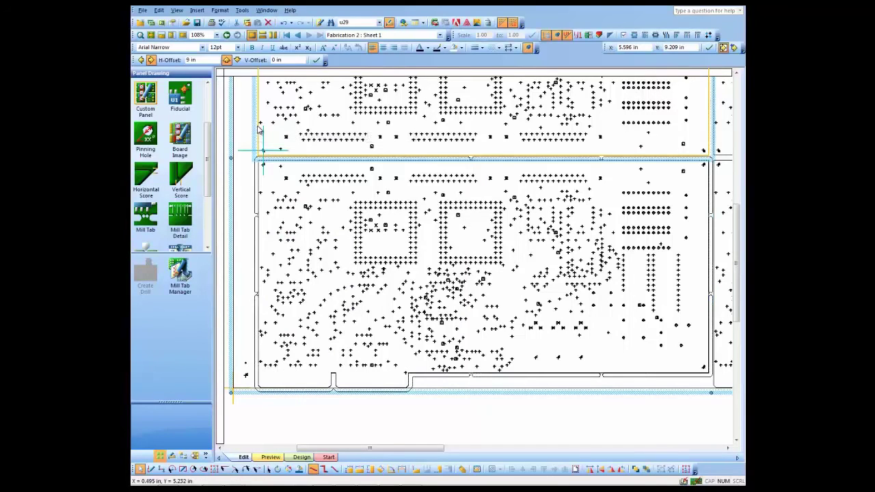
right_click(260, 132)
click(313, 303)
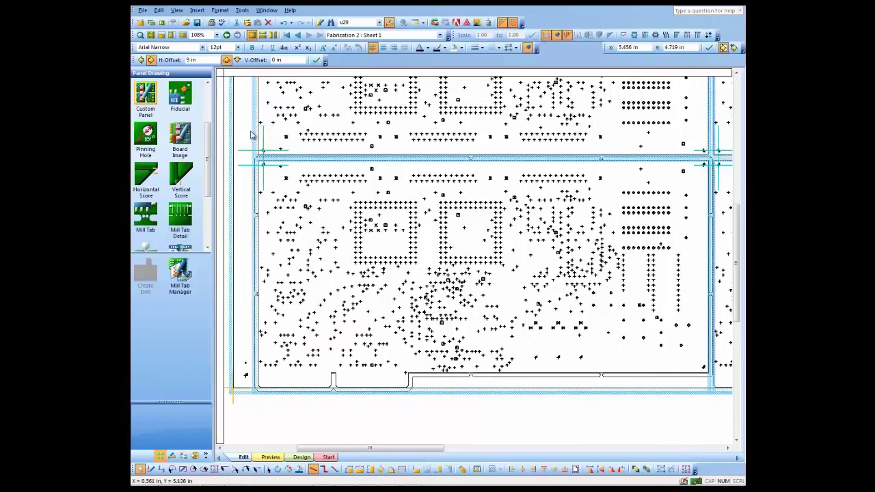
right_click(258, 132)
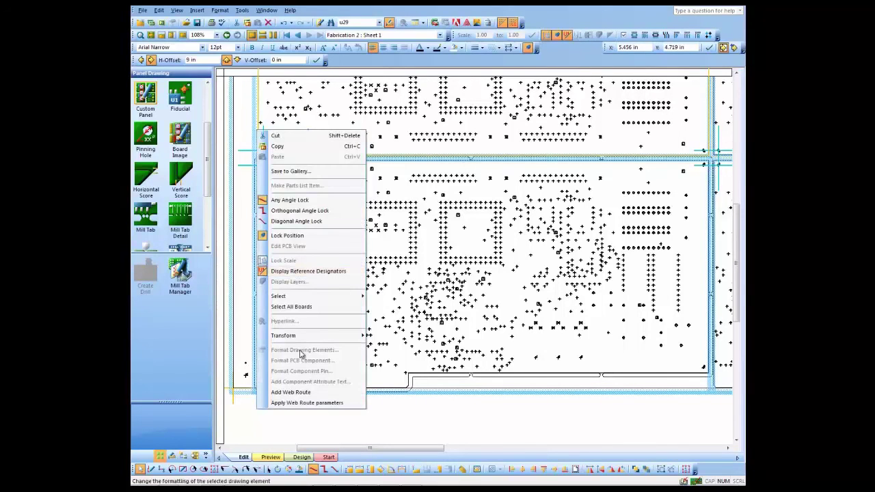
click(314, 404)
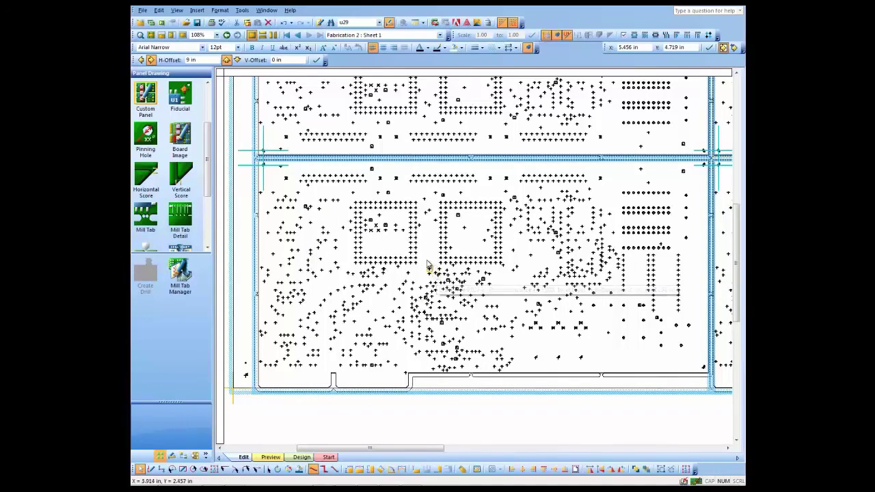
Step: Merge the web routes between boards and zoom to fit the whole page
right_click(245, 126)
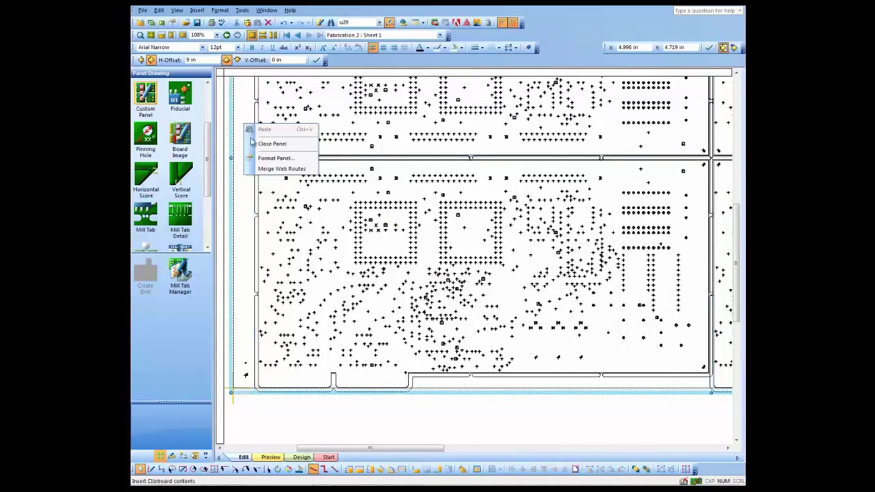
click(280, 171)
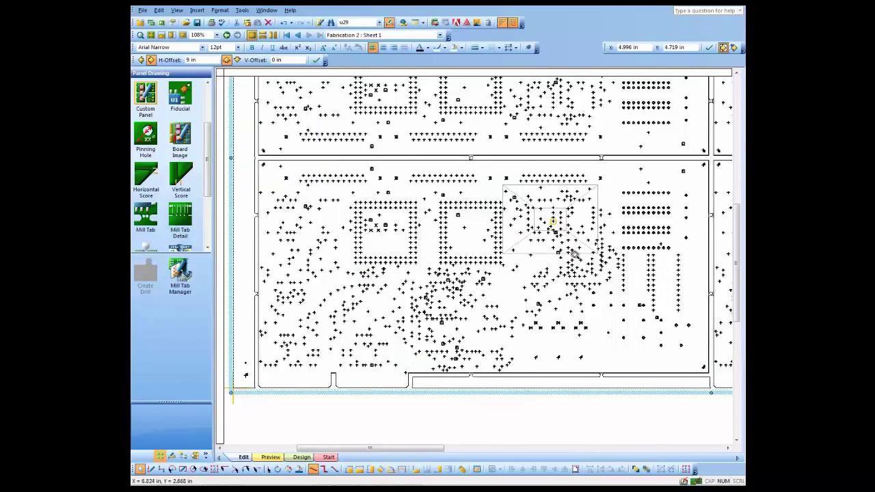
key(ctrl+shift+w)
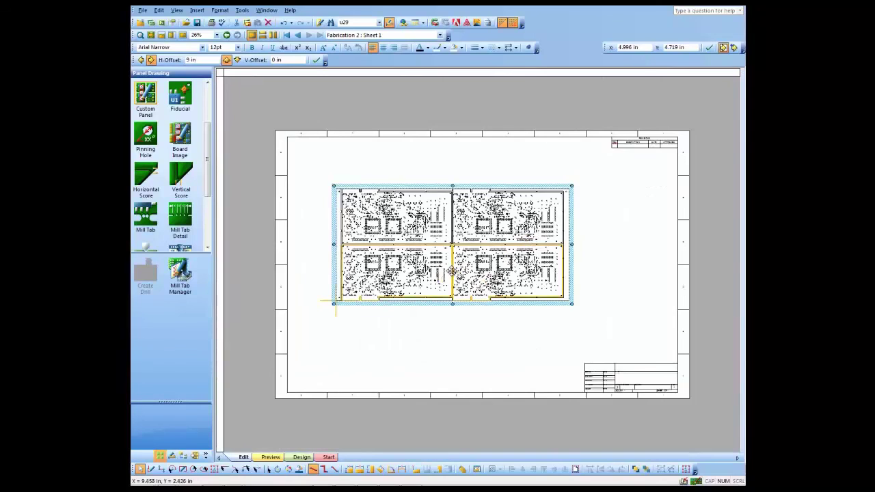
scroll(461, 272, up, 5)
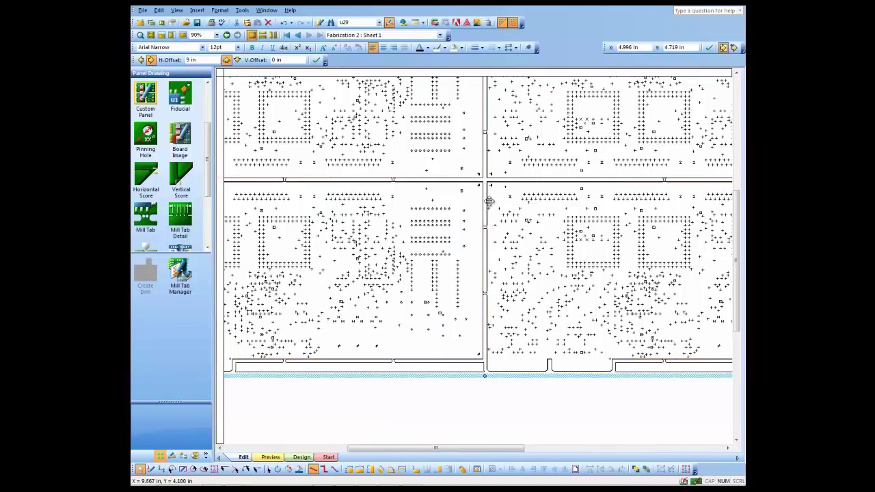
scroll(482, 205, up, 10)
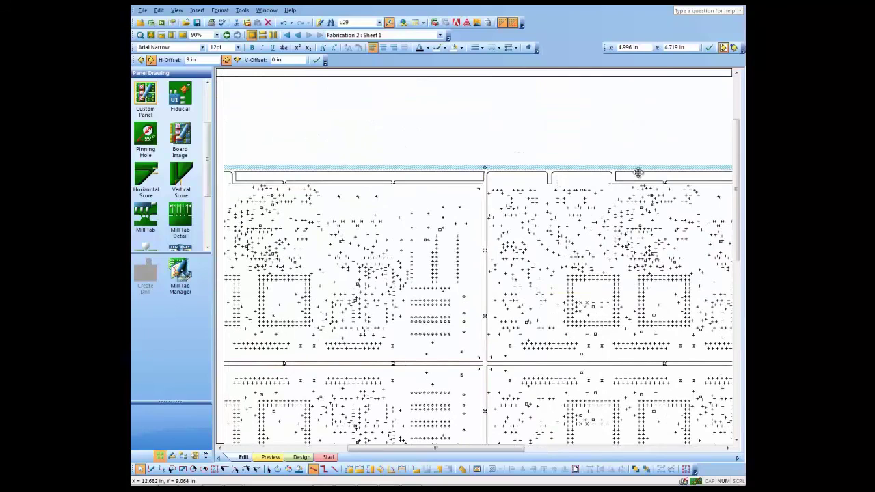